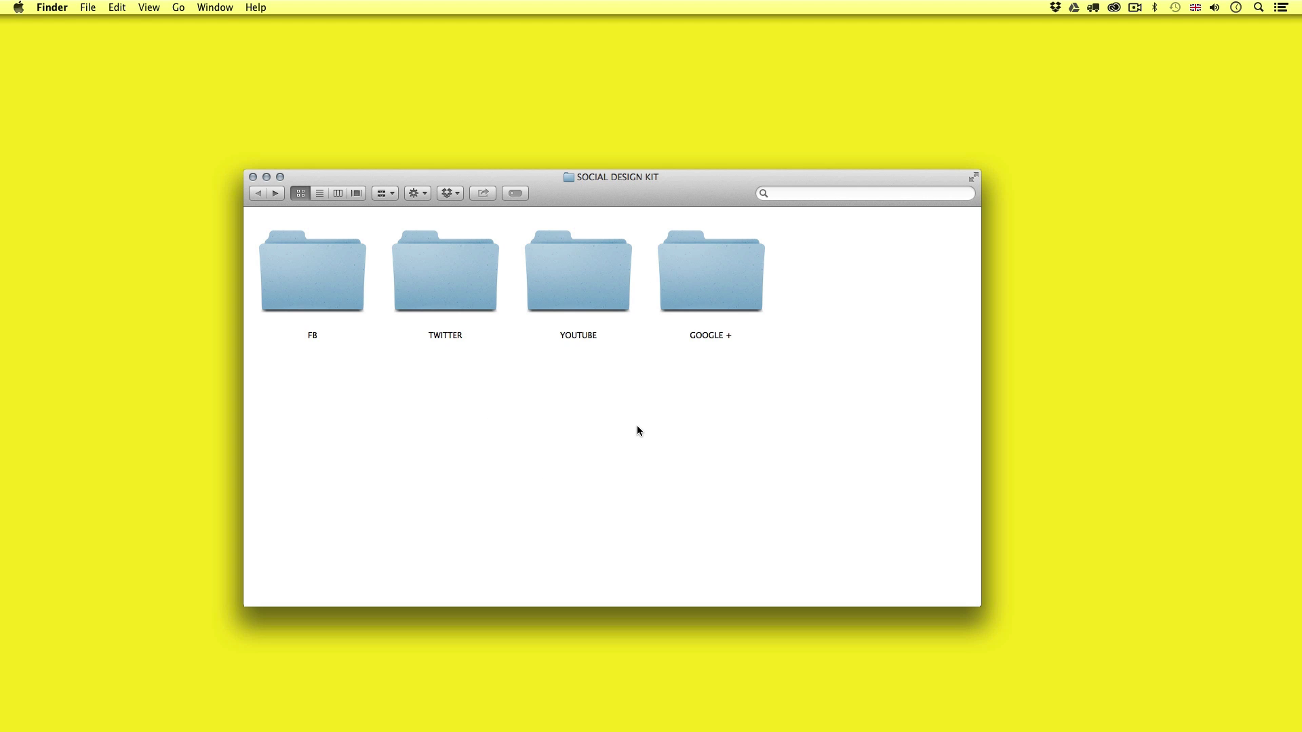
# Point out the kit's four folders: FB, TWITTER, YOUTUBE and GOOGLE +
pyautogui.click(352, 287)
pyautogui.click(442, 285)
pyautogui.click(595, 302)
pyautogui.click(718, 289)
pyautogui.click(716, 452)
# Walk through the FB folder's six PSD templates and open 06 - FB DEMO.psd in Photoshop
pyautogui.doubleClick(335, 290)
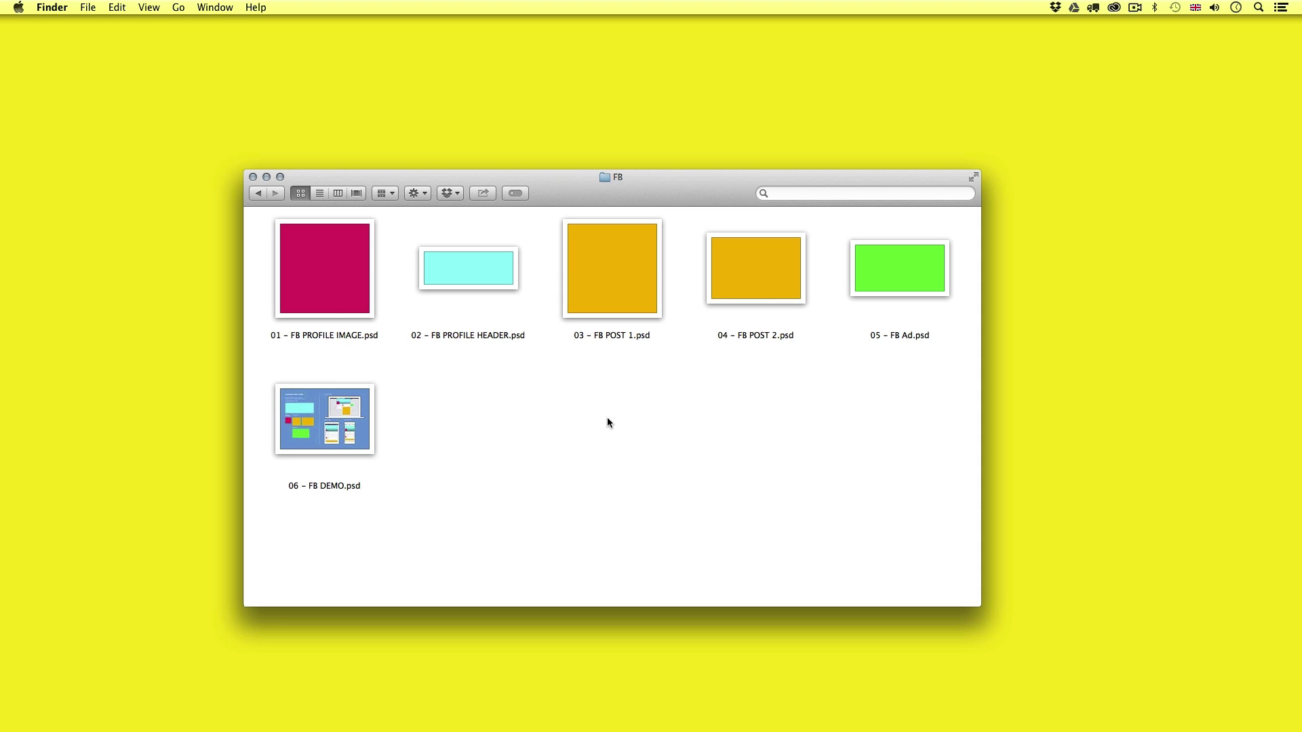
pyautogui.click(357, 279)
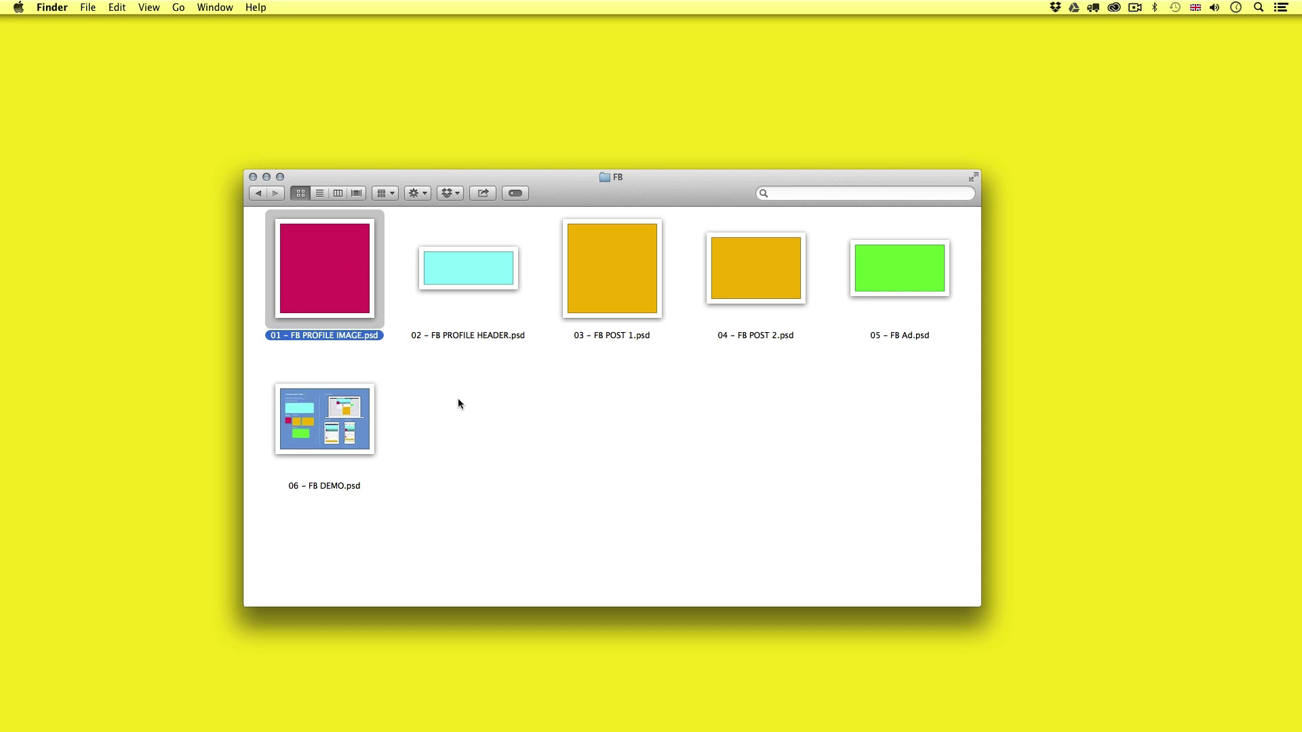
pyautogui.click(466, 268)
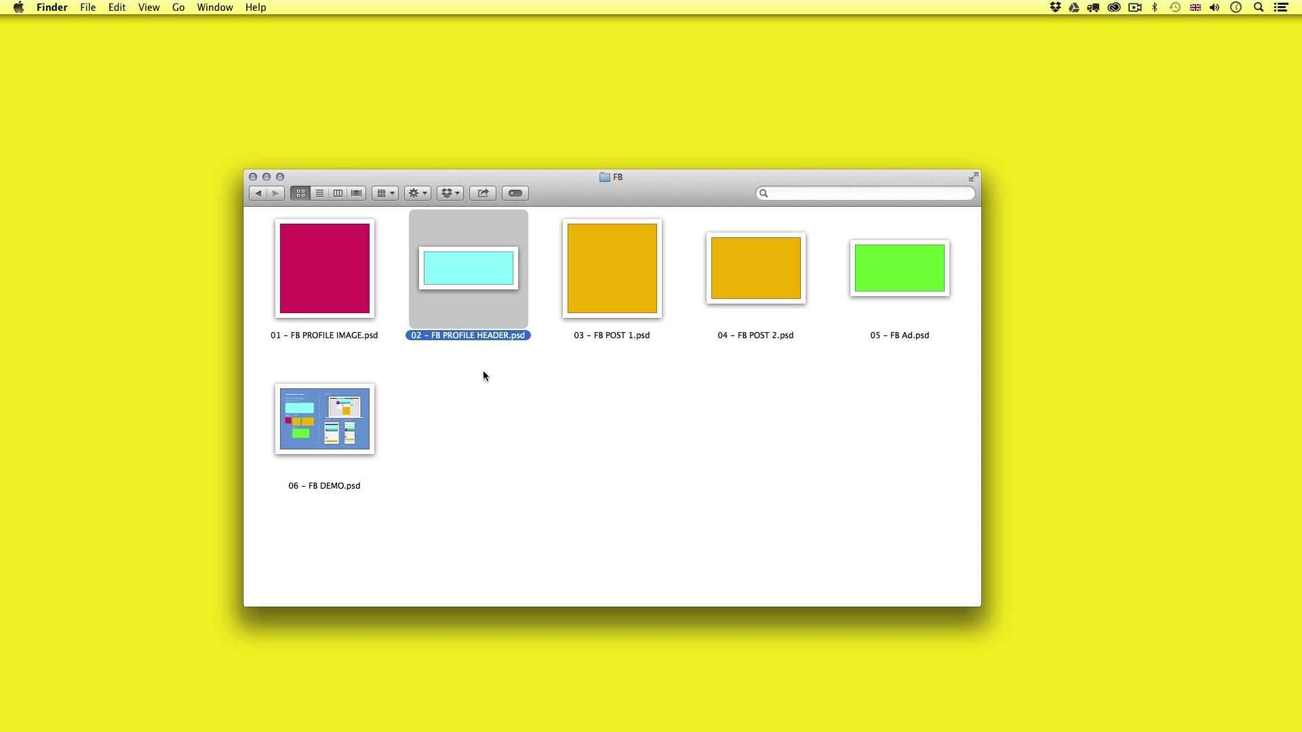
pyautogui.click(601, 259)
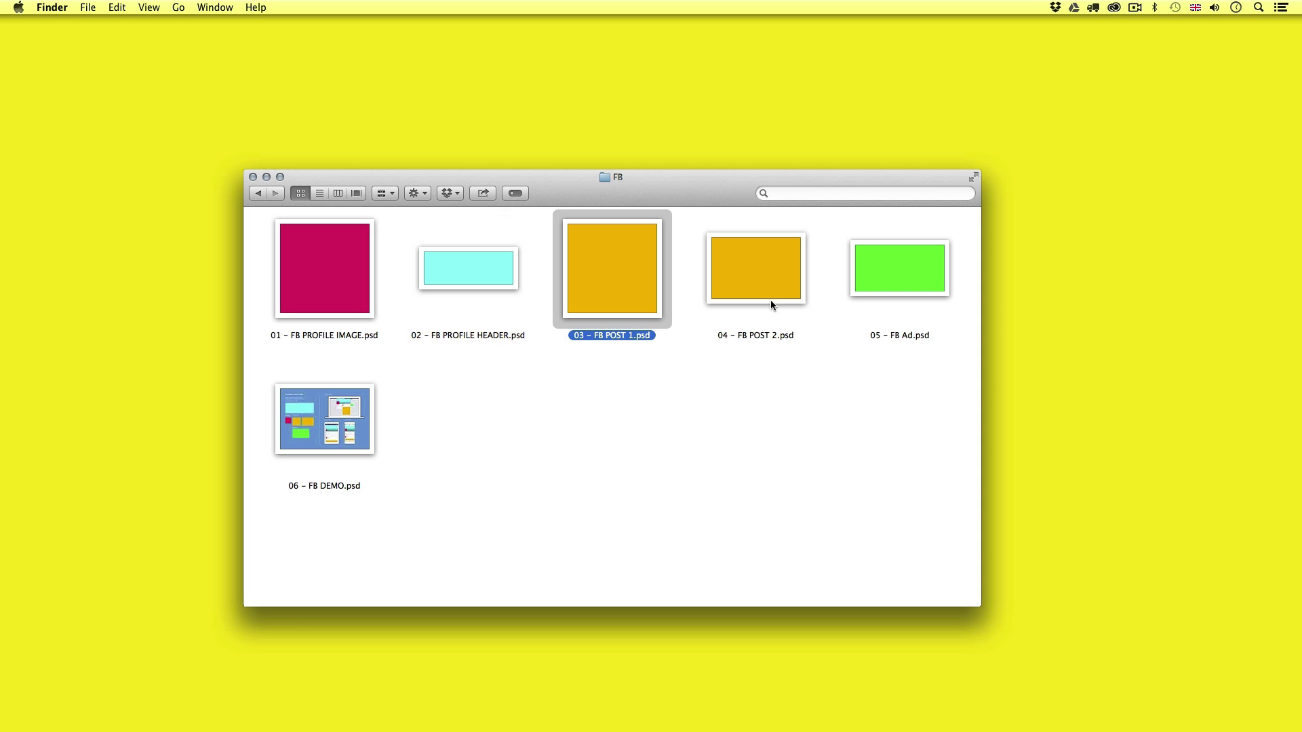
pyautogui.click(768, 274)
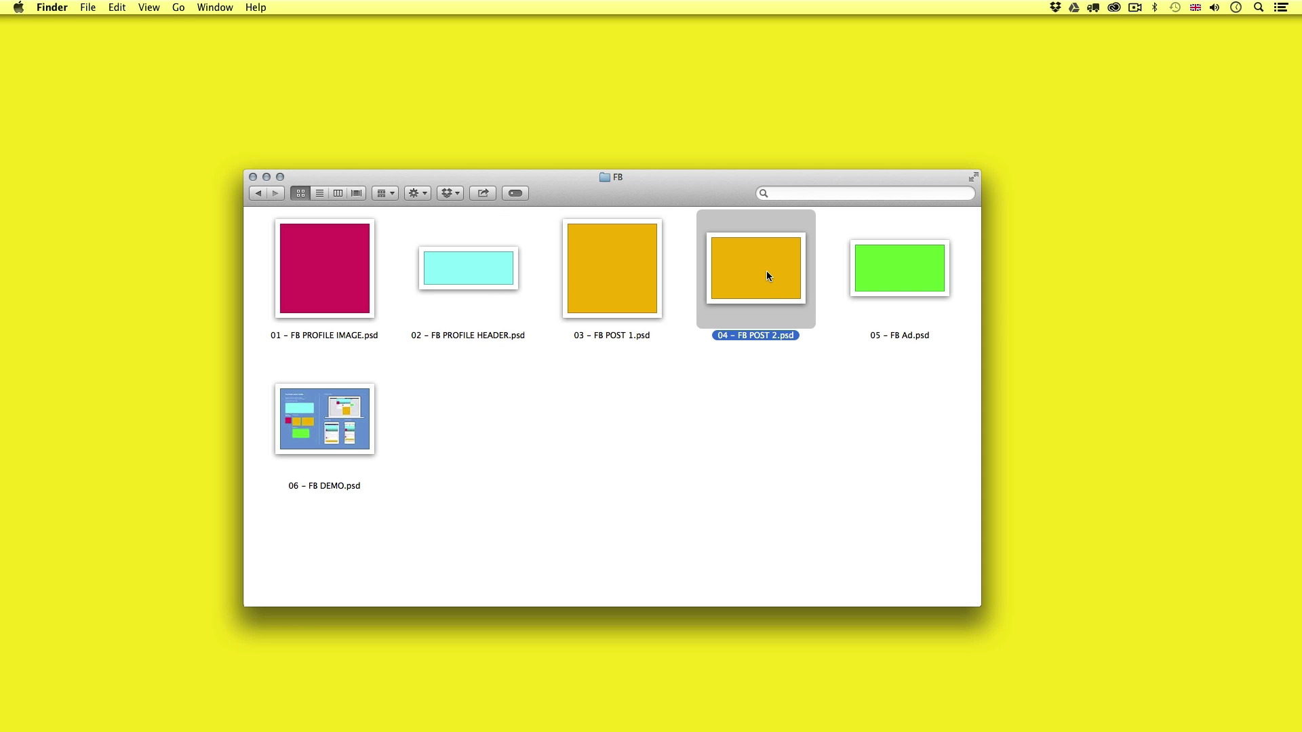
pyautogui.click(885, 280)
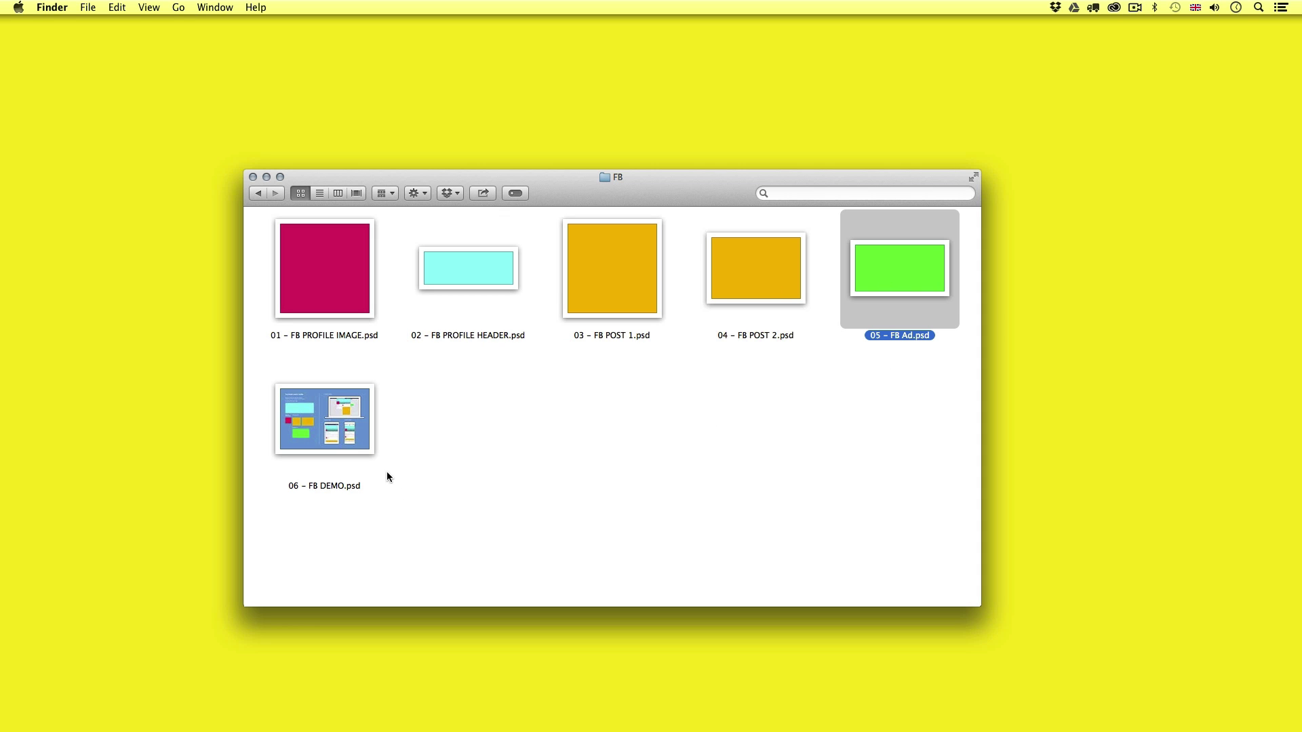
pyautogui.click(353, 428)
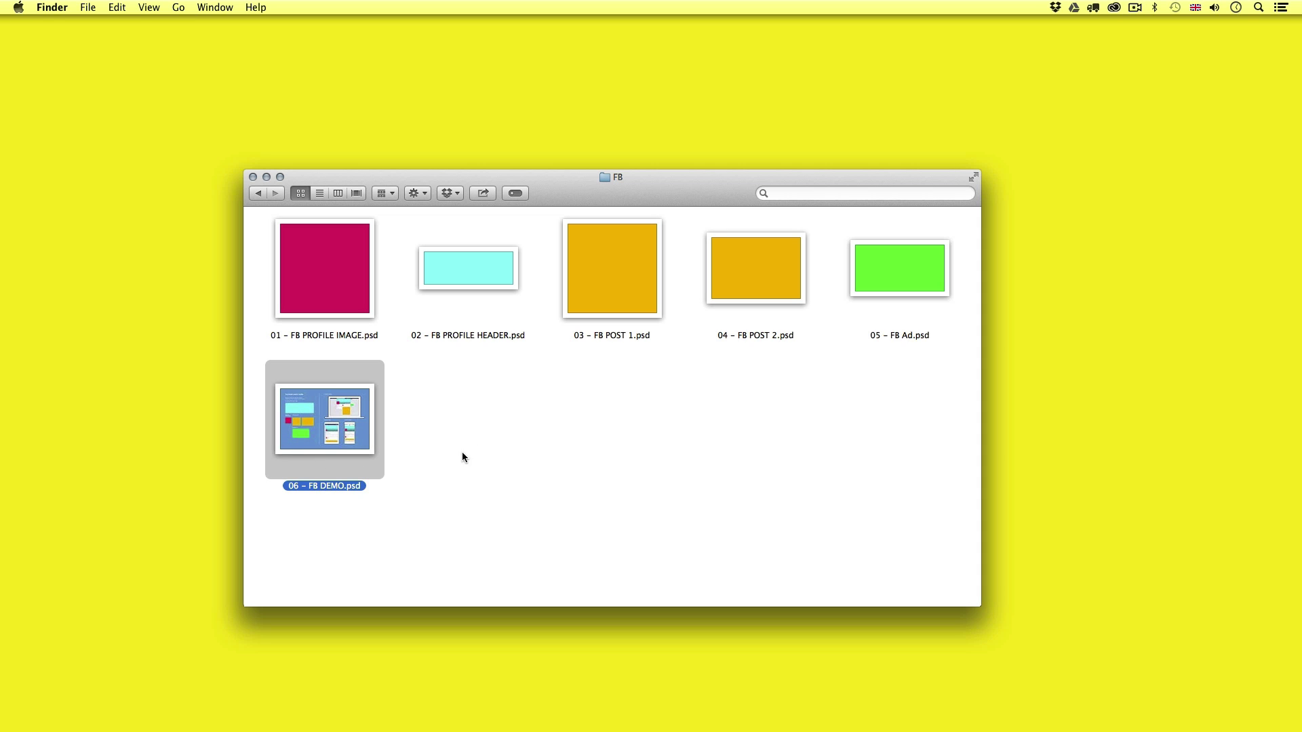
pyautogui.click(471, 438)
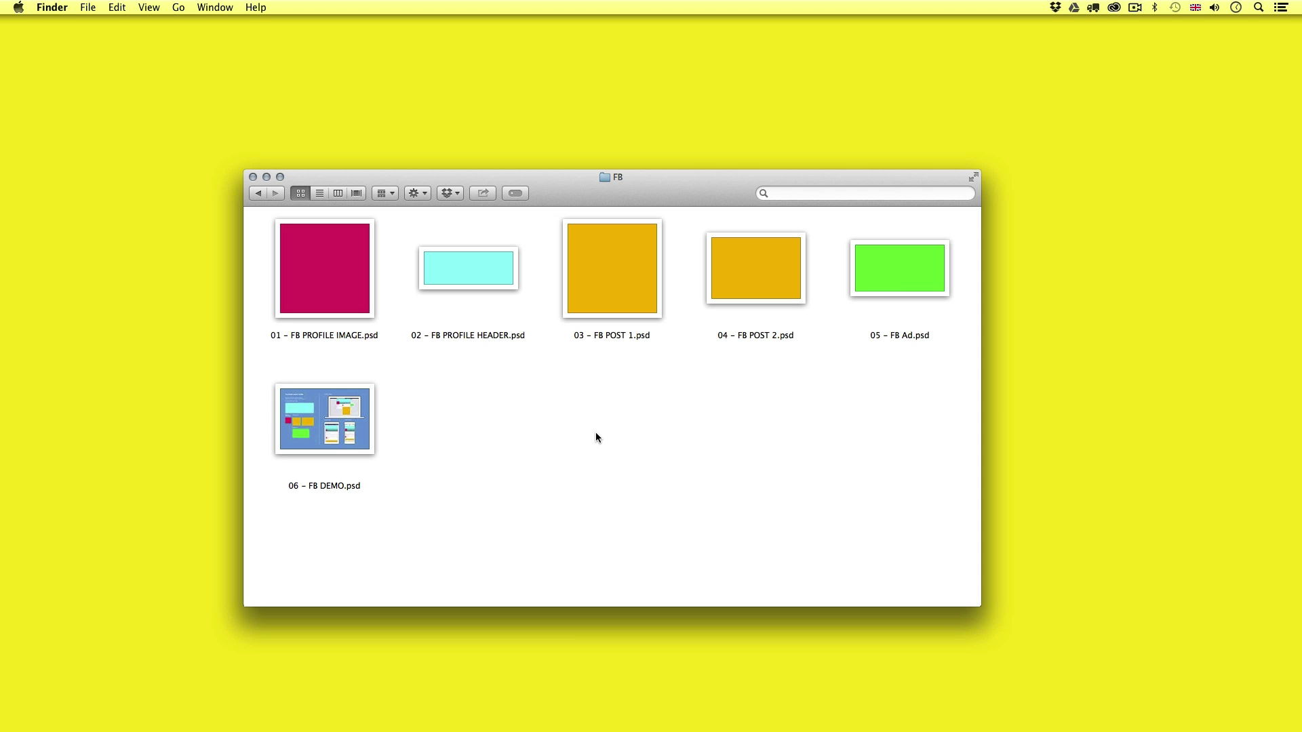
pyautogui.click(309, 409)
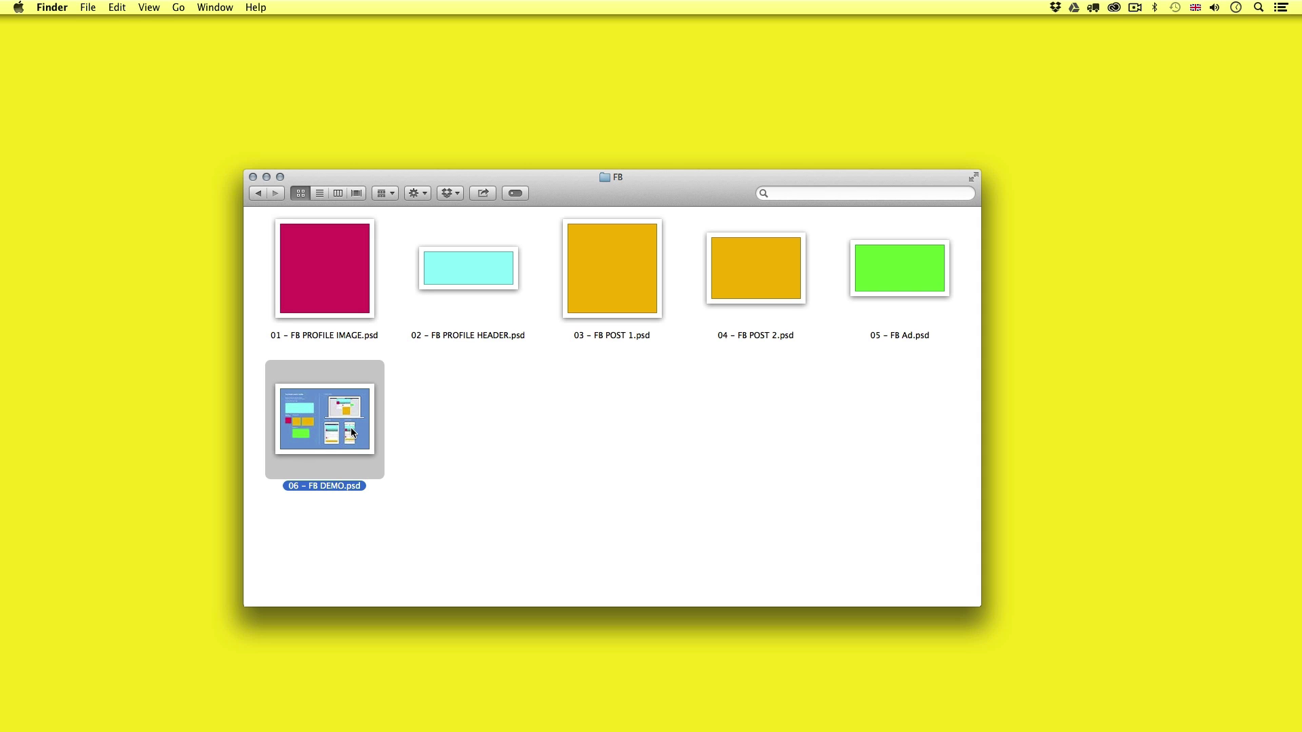
pyautogui.doubleClick(351, 427)
# Fit the Facebook demo mockup on screen, then quit Photoshop and return to SOCIAL DESIGN KIT
pyautogui.press('super+0')
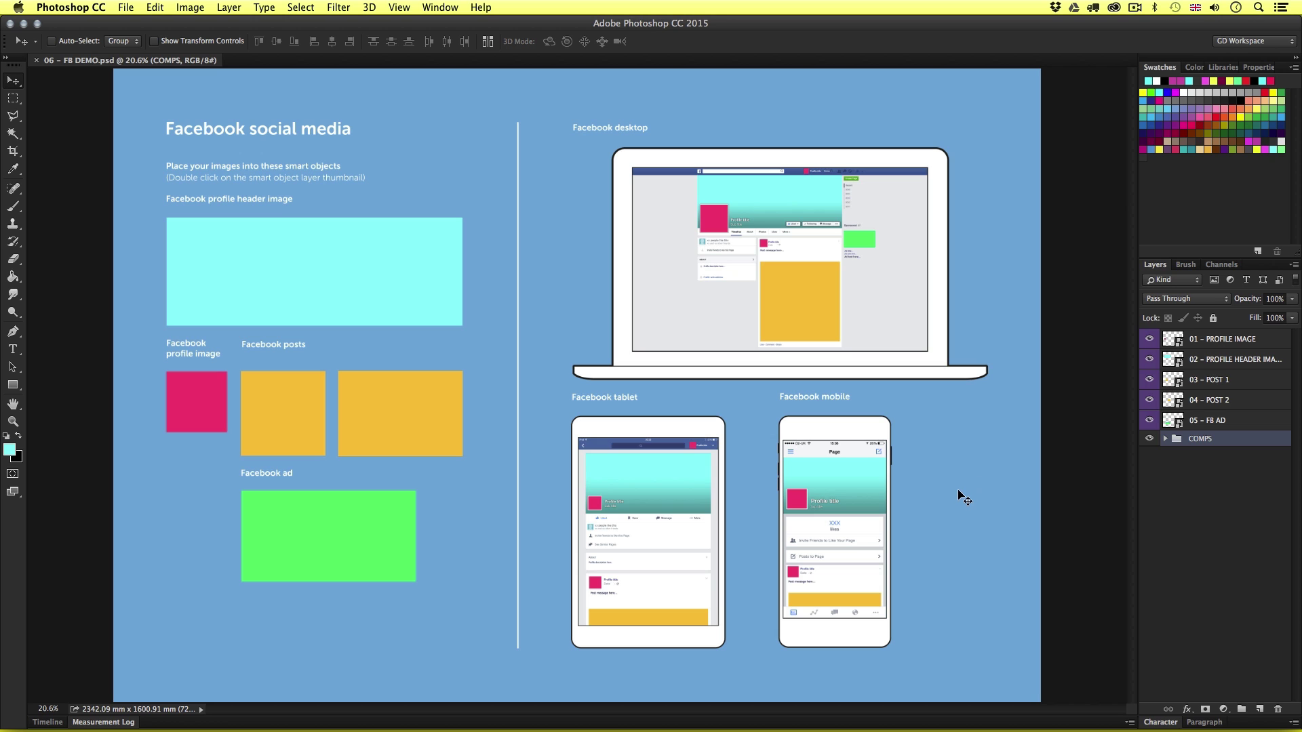
pyautogui.press('super+q')
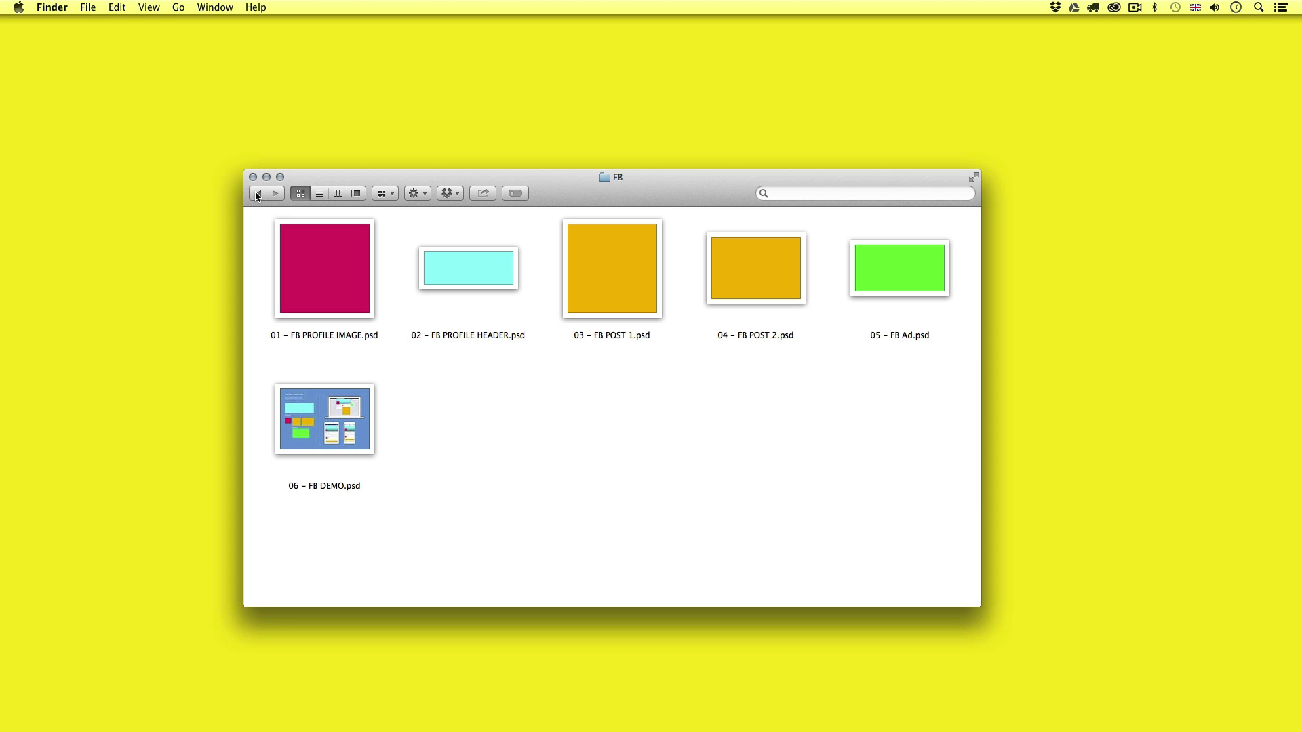
pyautogui.click(256, 193)
# Show the YOUTUBE folder's profile image, header, thumbnail and demo templates, then open 04 - YT_DEMO.psd
pyautogui.click(587, 284)
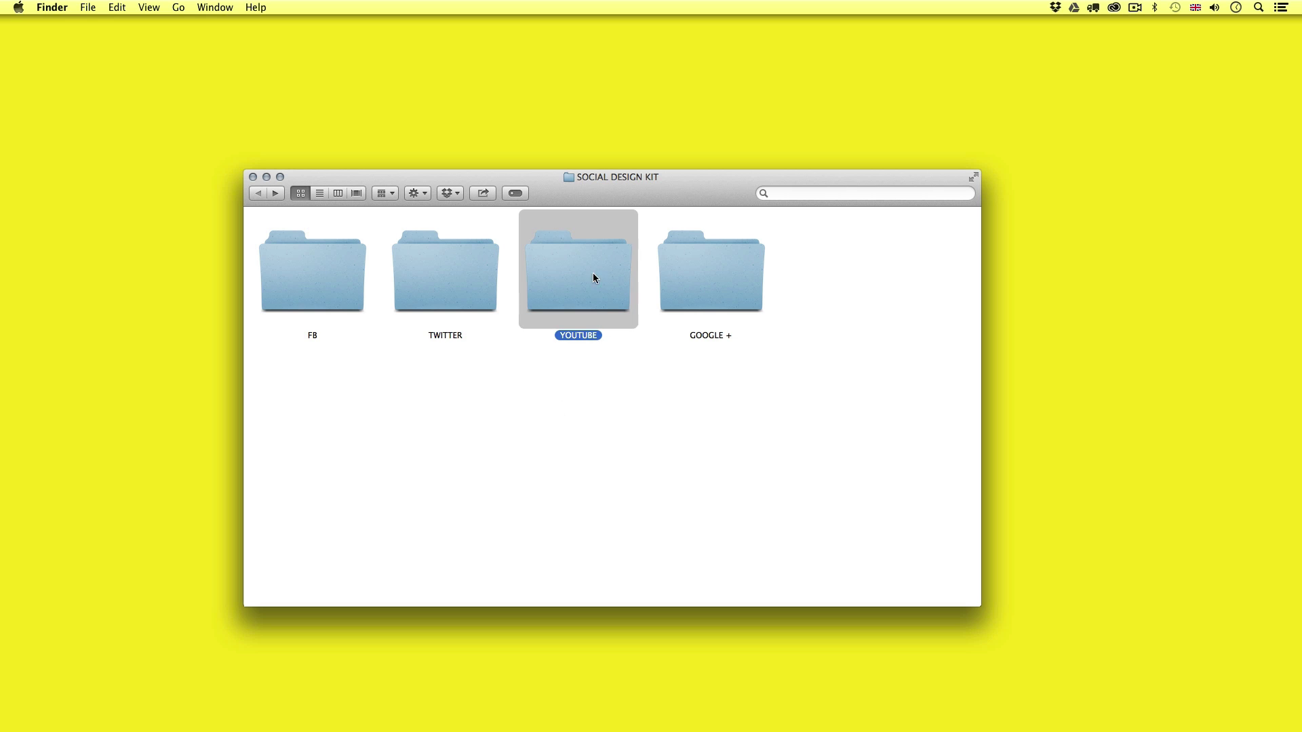
pyautogui.doubleClick(575, 286)
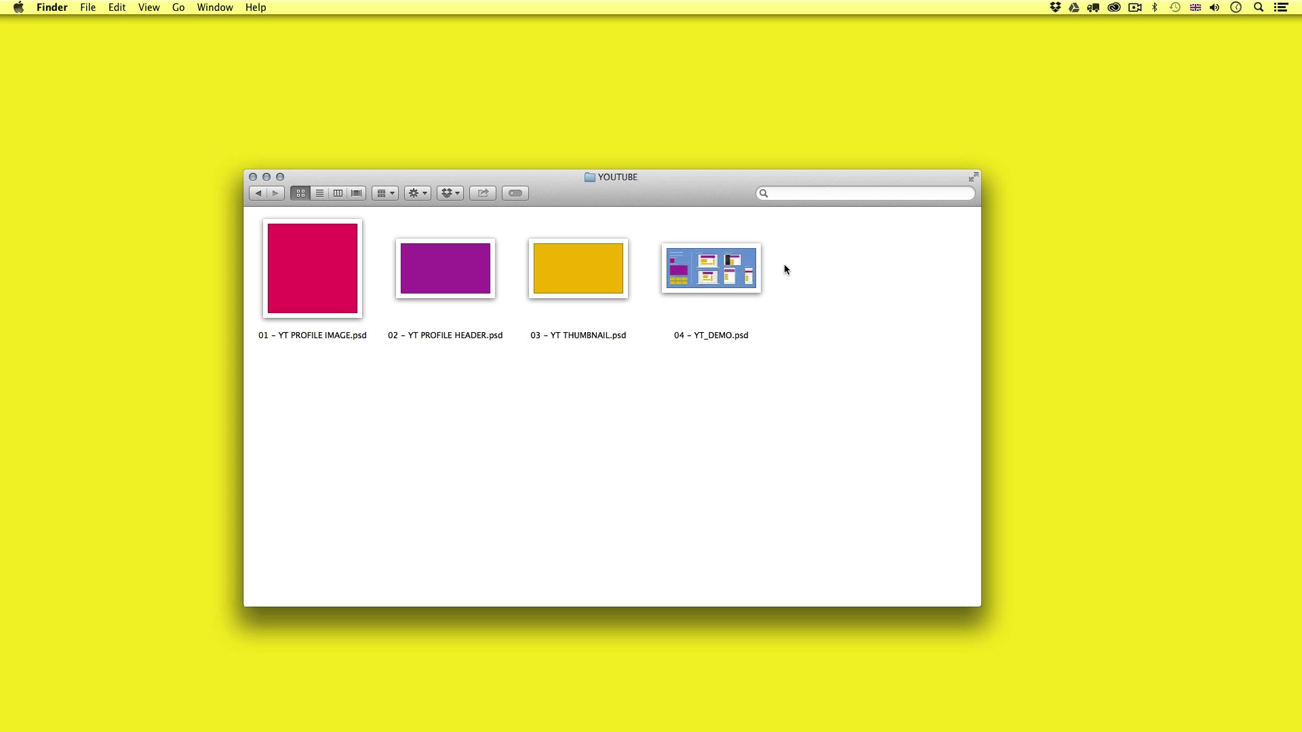
pyautogui.click(340, 288)
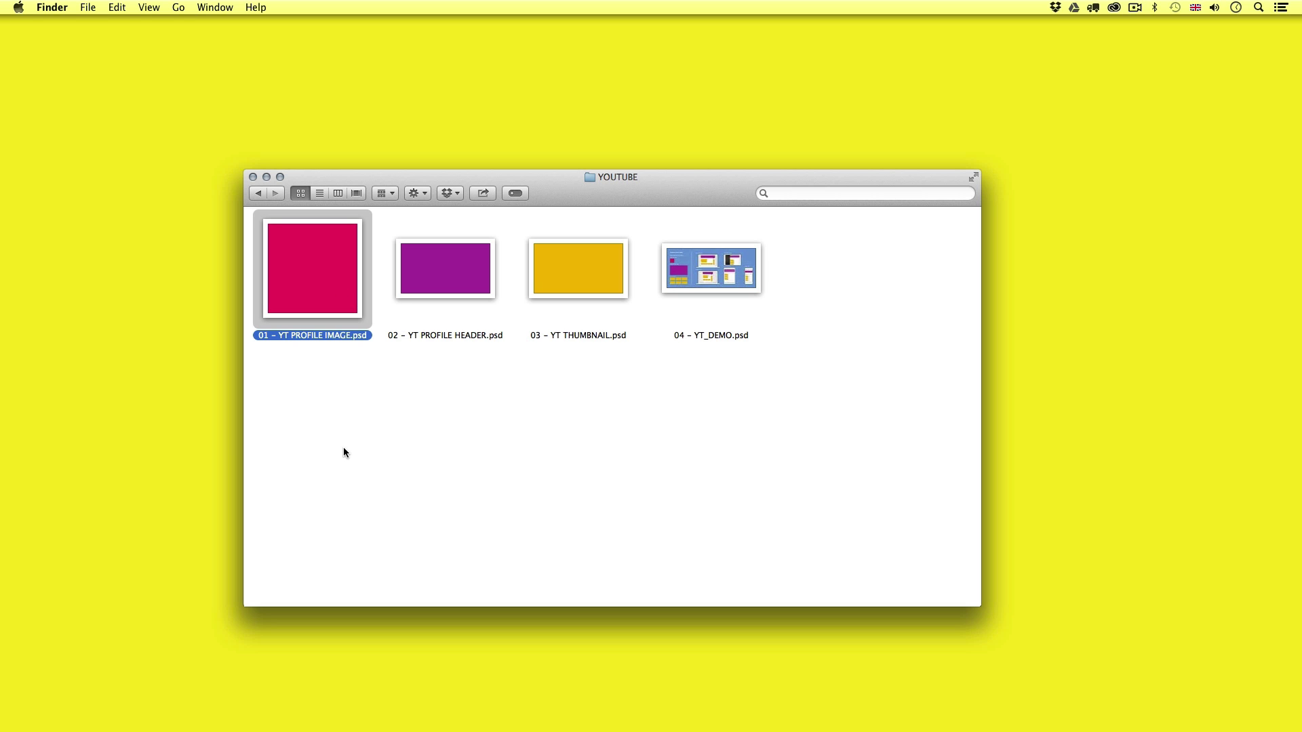
pyautogui.click(450, 284)
pyautogui.click(601, 270)
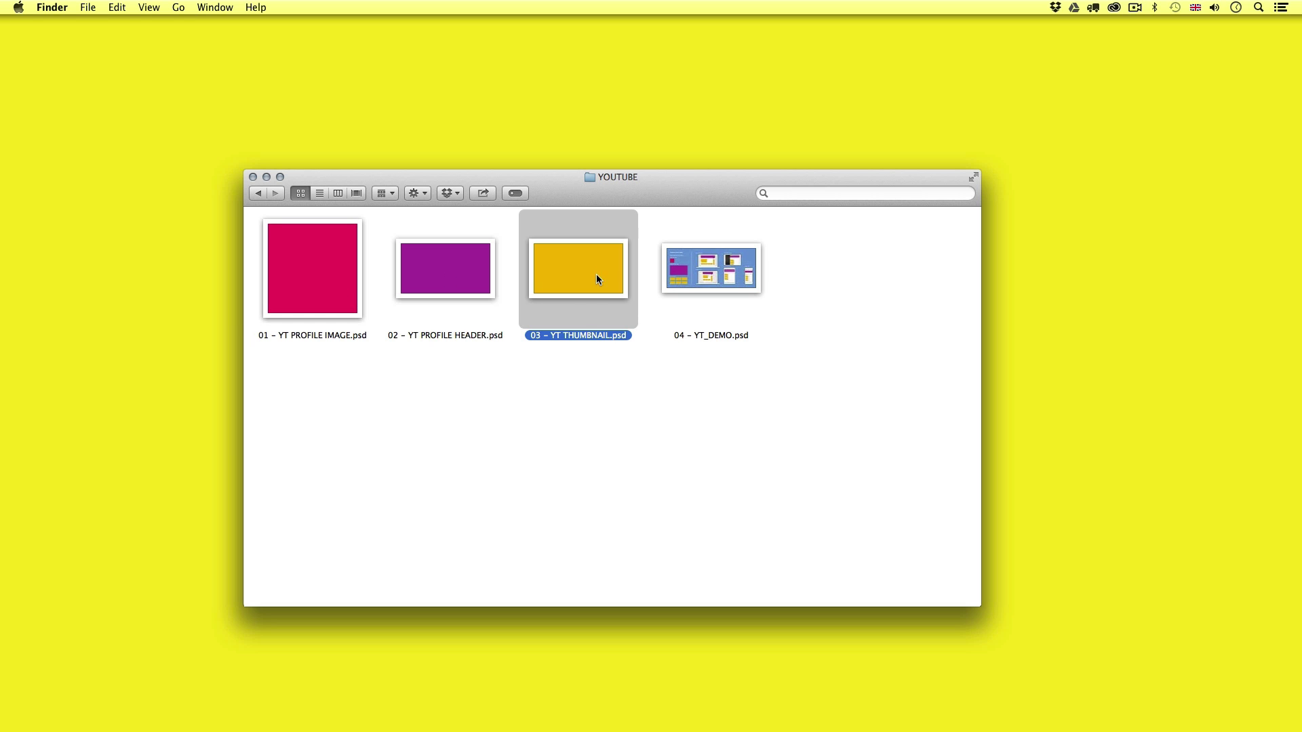
pyautogui.click(678, 332)
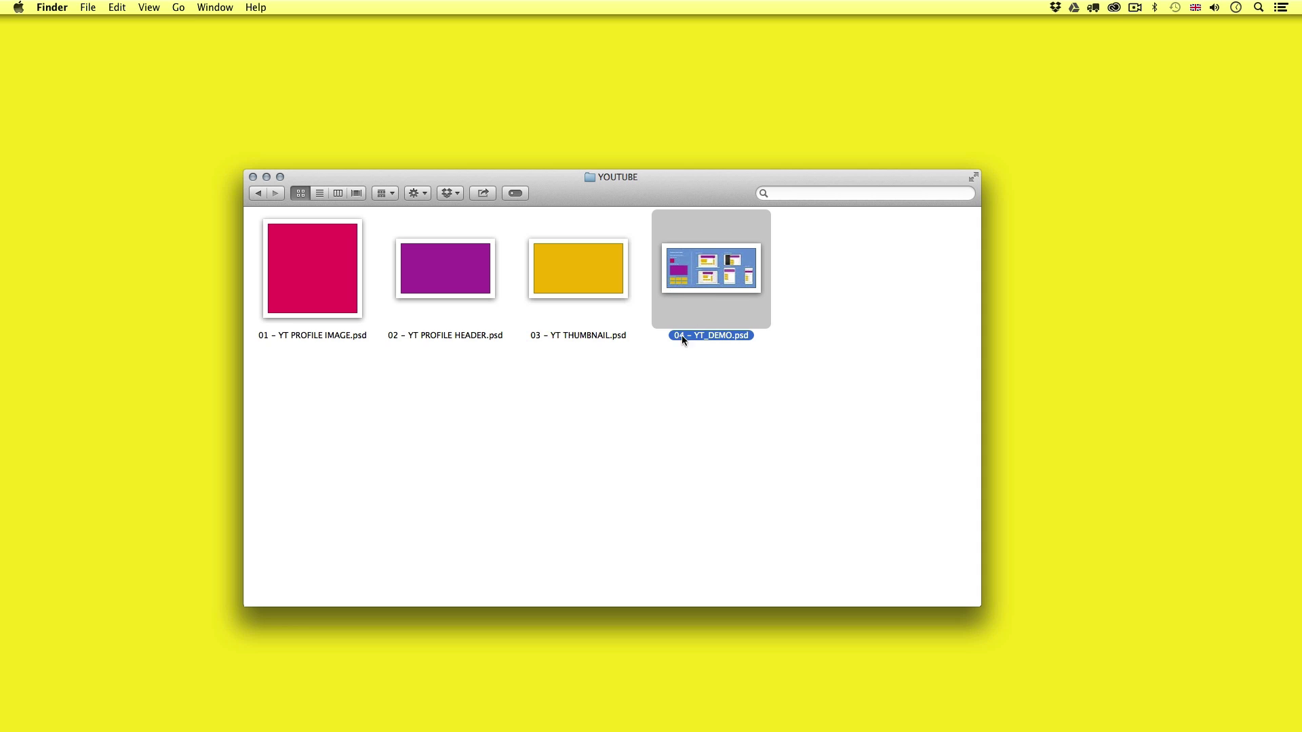
pyautogui.click(697, 404)
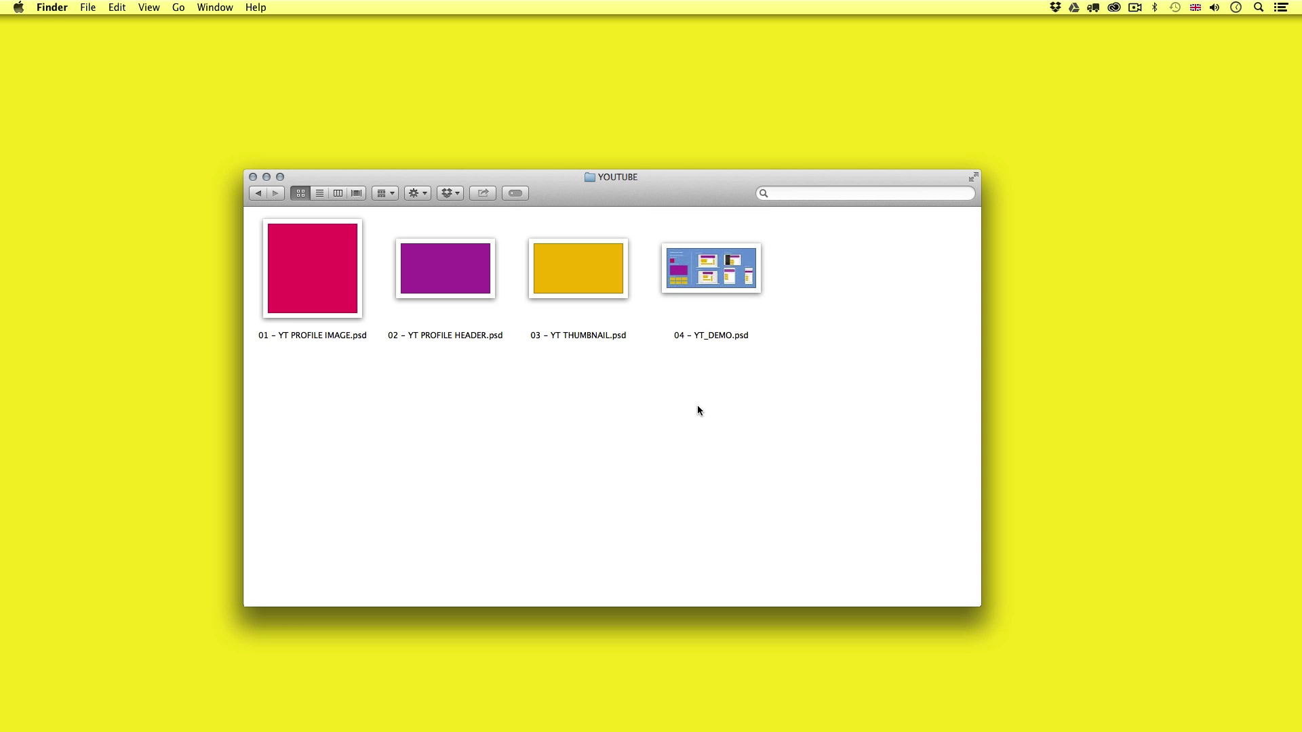
pyautogui.doubleClick(700, 282)
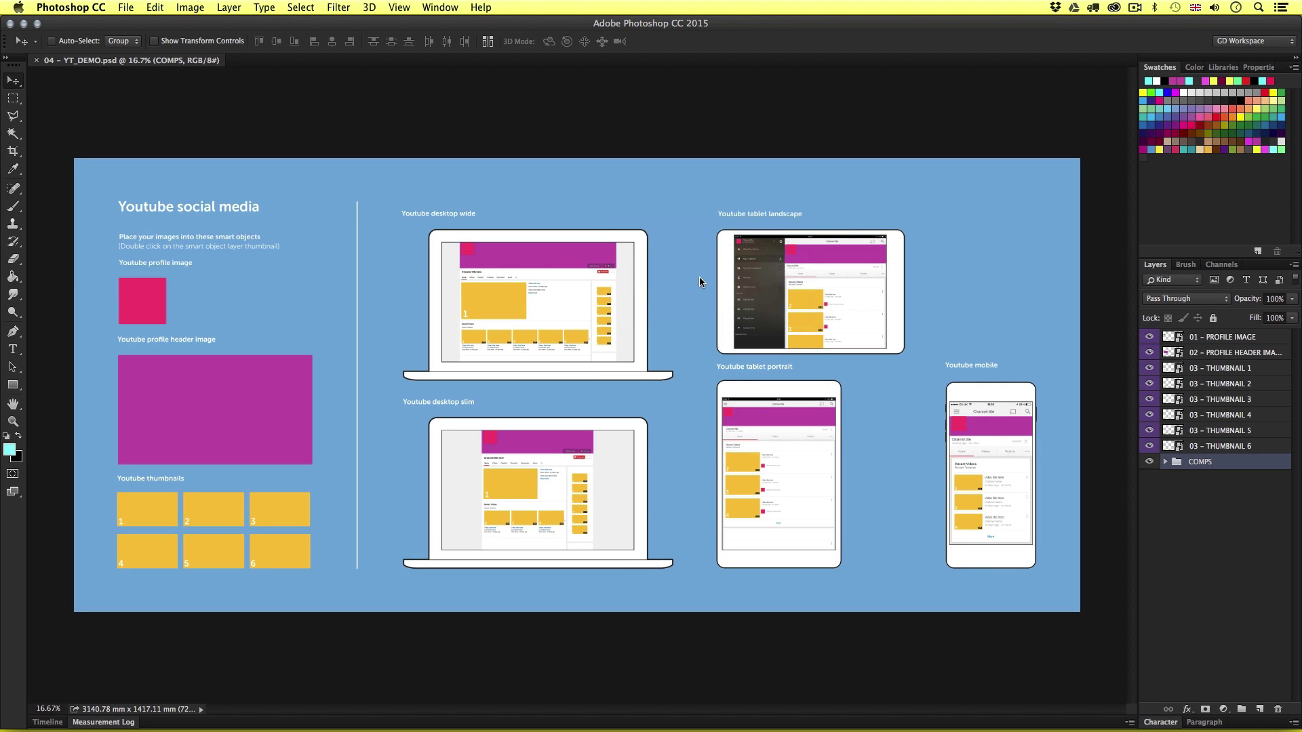
# Fit the YouTube demo artboard on screen, close it, and return to SOCIAL DESIGN KIT
pyautogui.press('super+0')
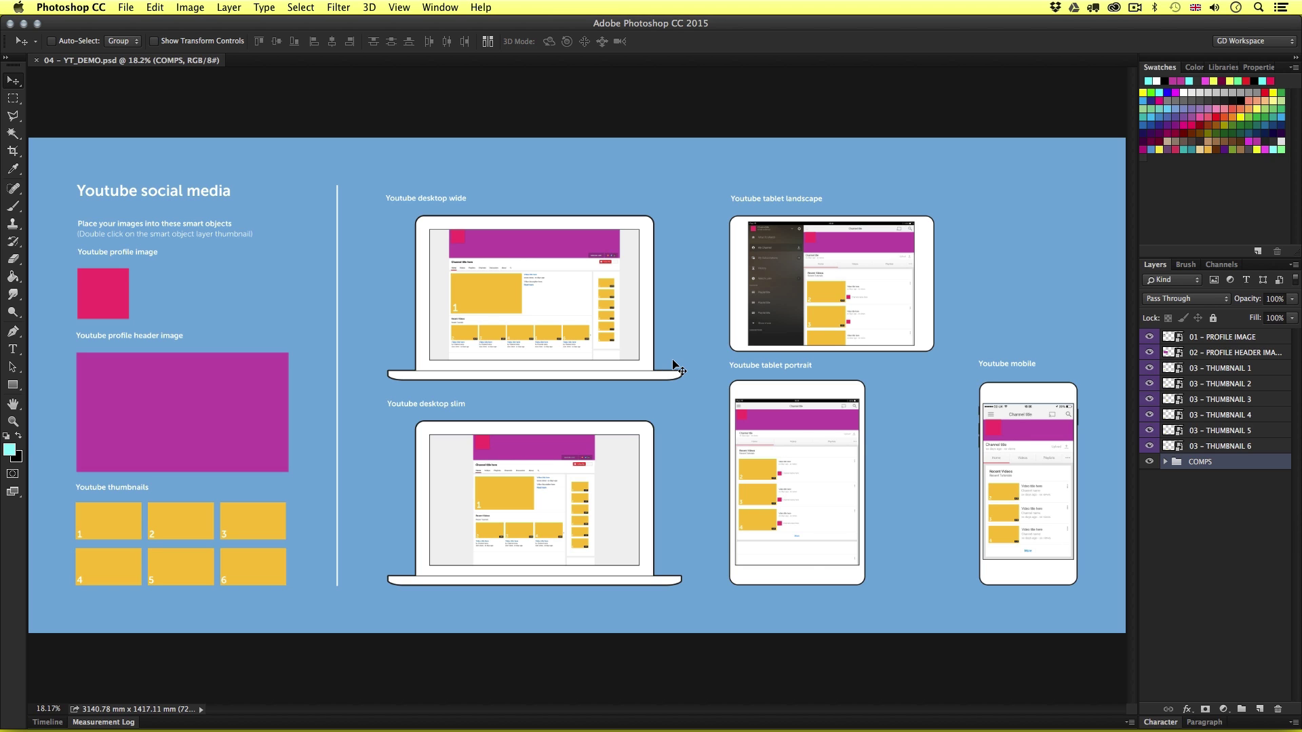
pyautogui.press('super')
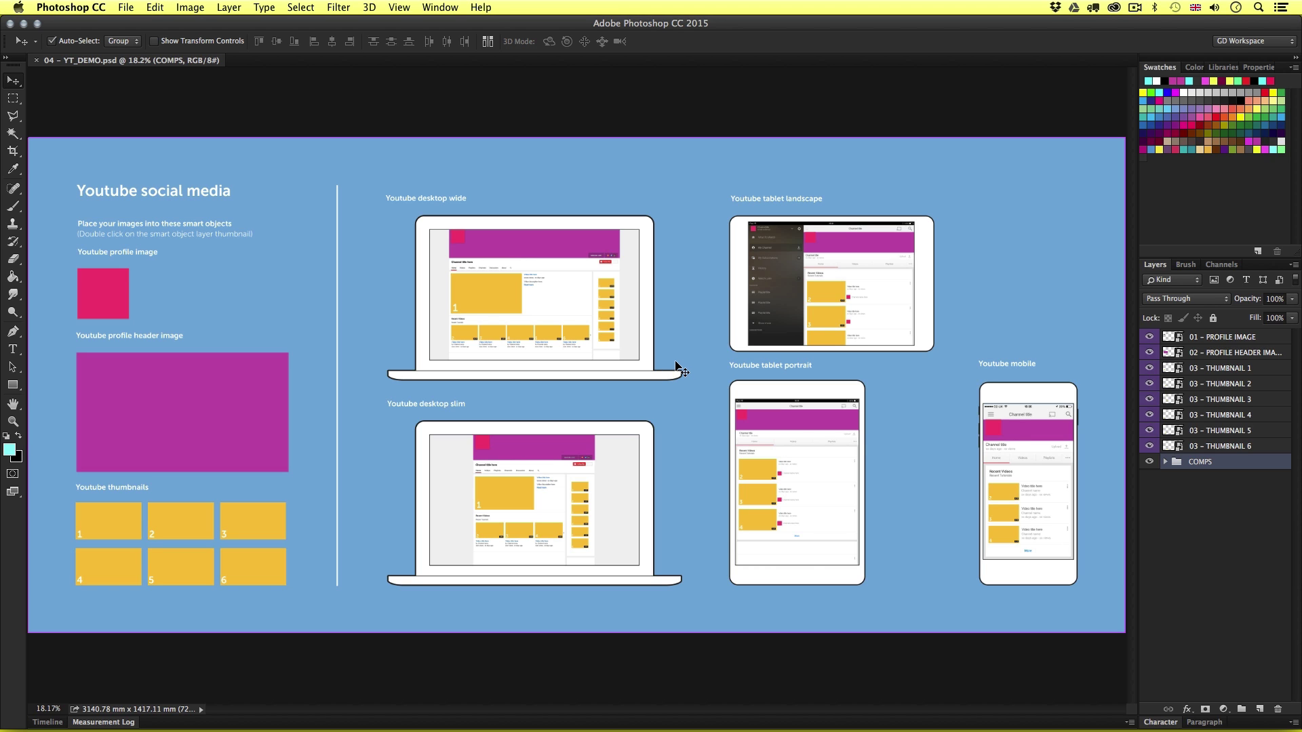
pyautogui.press('super+w')
pyautogui.press('super+h')
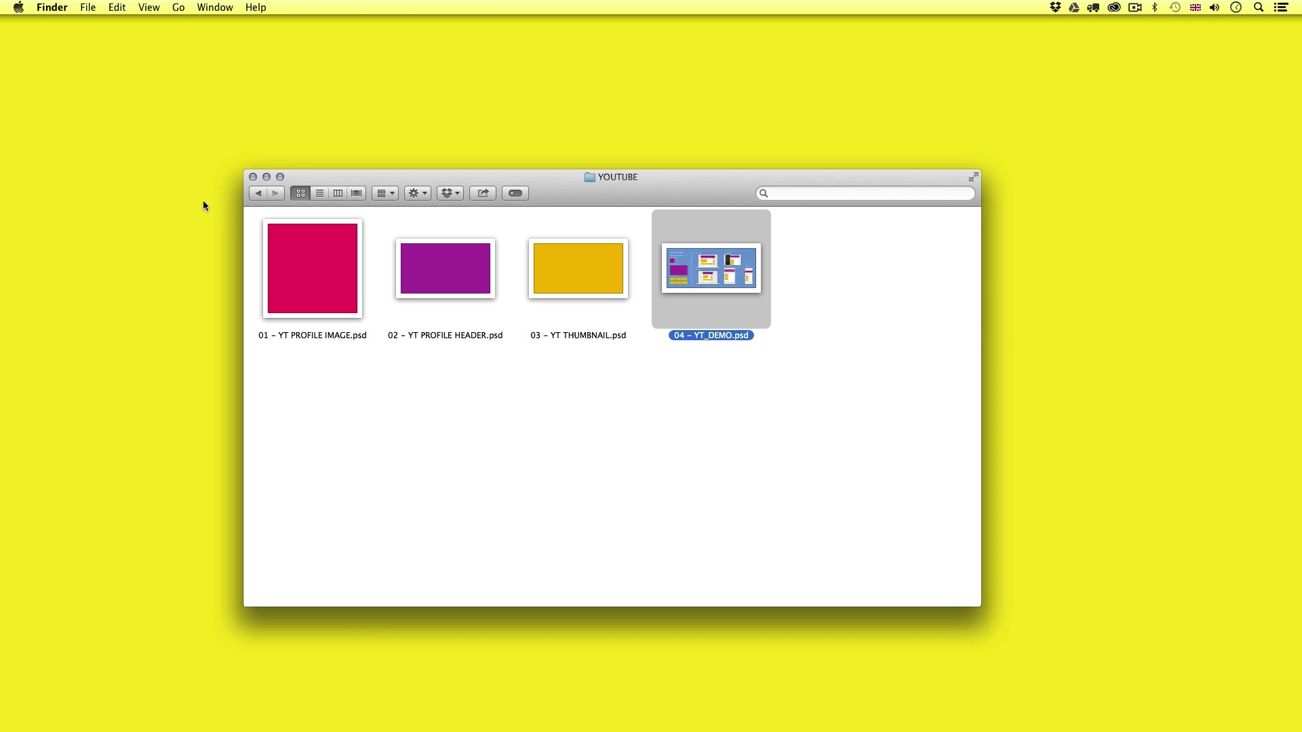
pyautogui.click(256, 194)
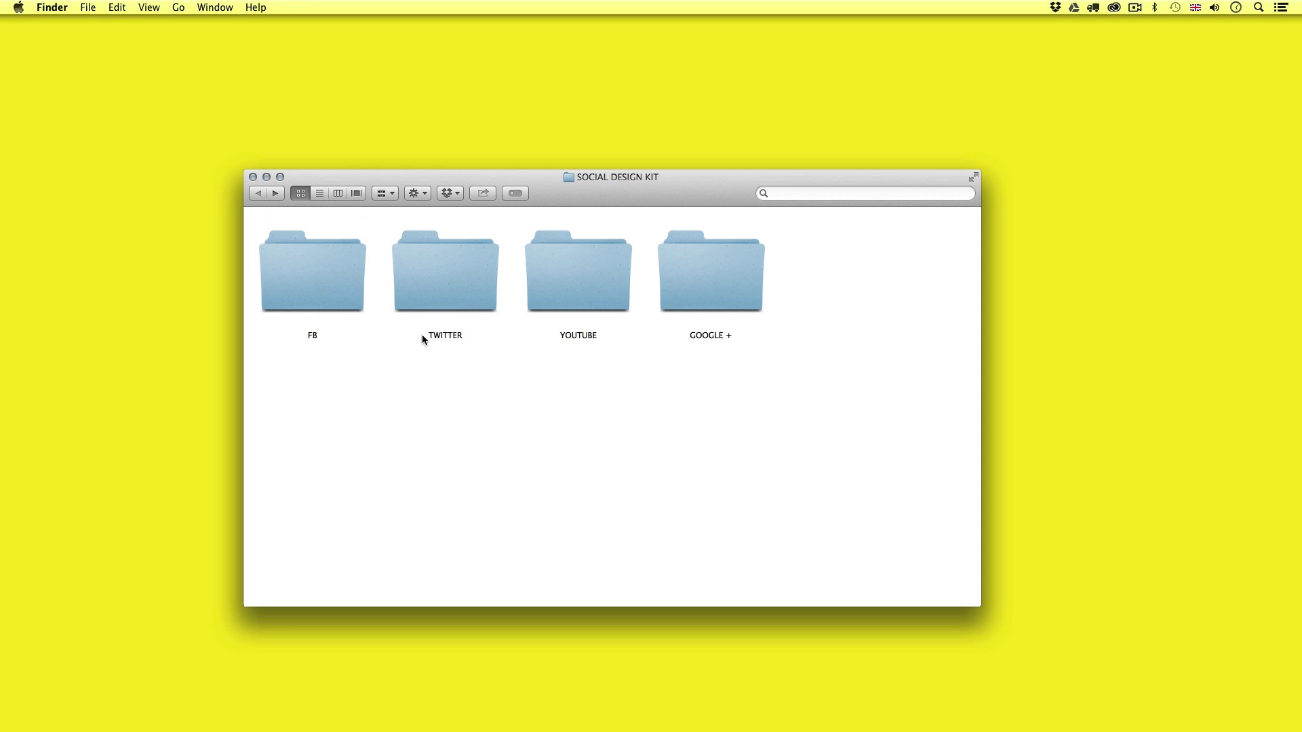
# Browse the TWITTER and GOOGLE + template folders twice each, ending back in SOCIAL DESIGN KIT
pyautogui.doubleClick(457, 265)
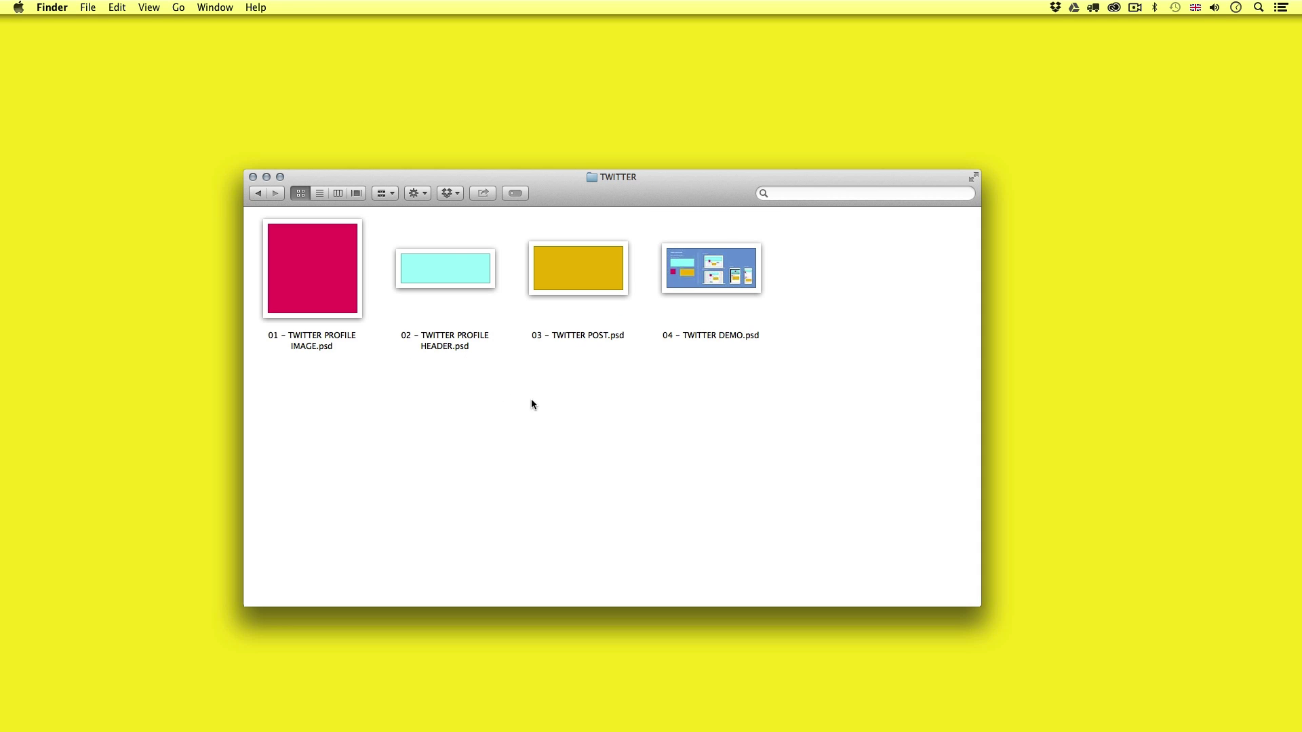
pyautogui.click(257, 193)
pyautogui.click(715, 274)
pyautogui.doubleClick(715, 273)
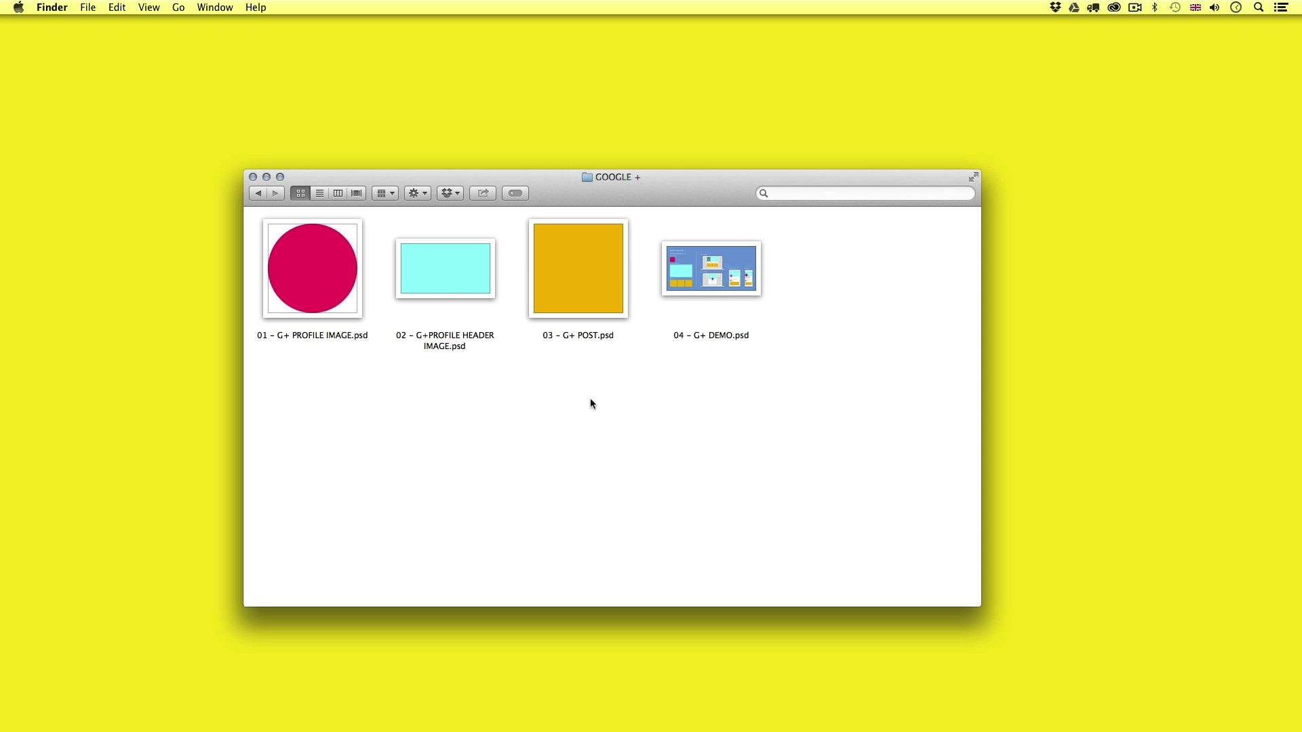
pyautogui.click(259, 194)
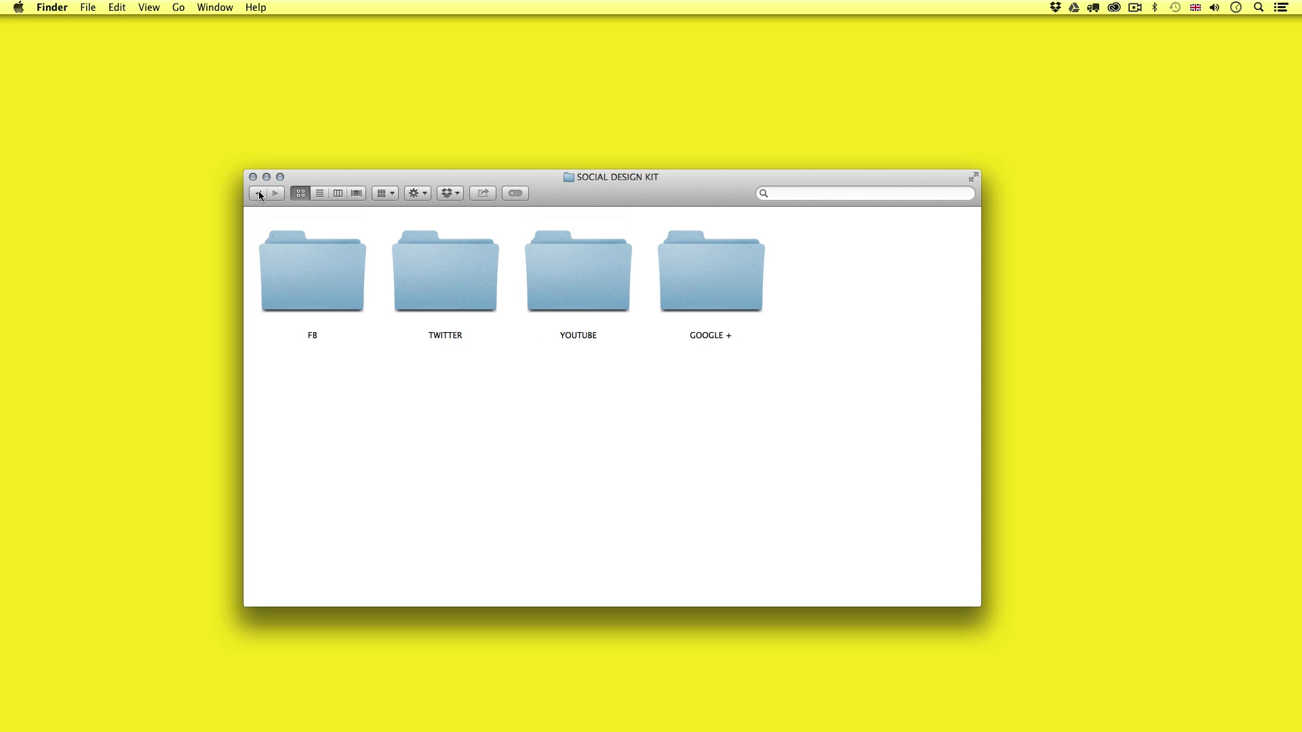
pyautogui.doubleClick(461, 292)
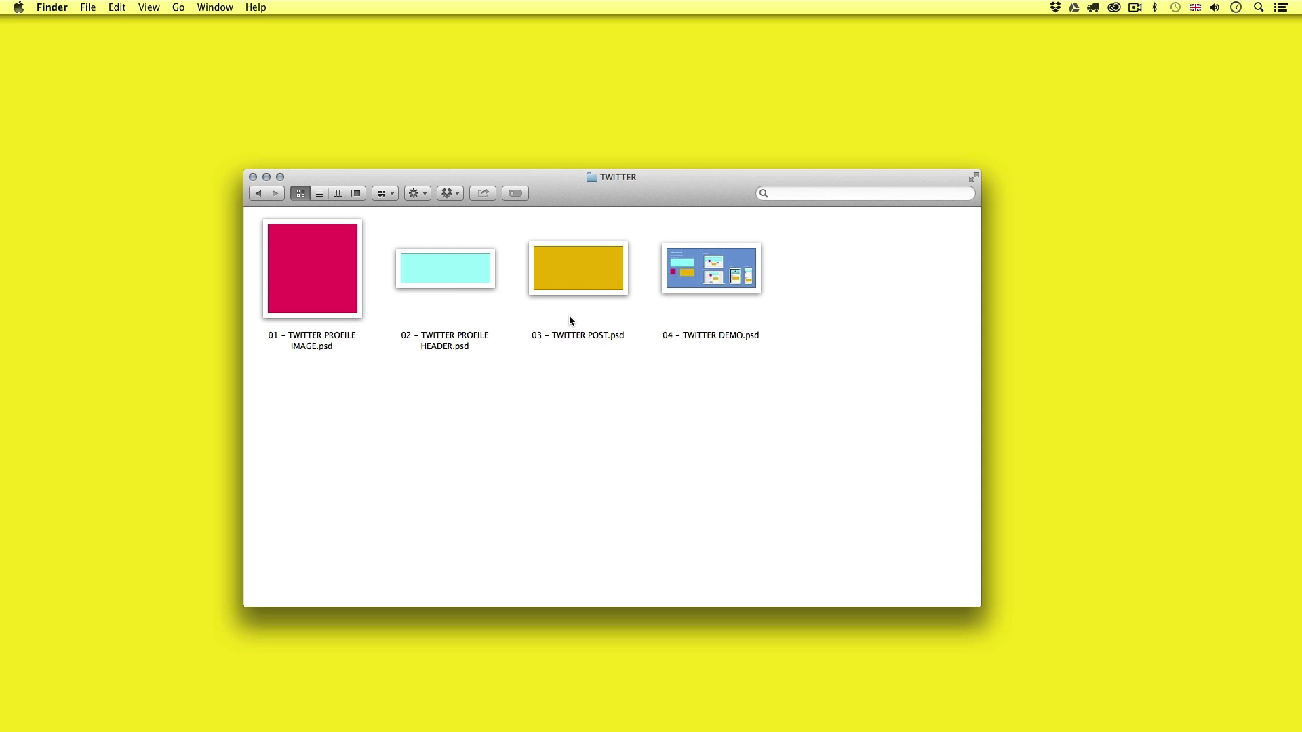
pyautogui.click(259, 194)
pyautogui.doubleClick(705, 255)
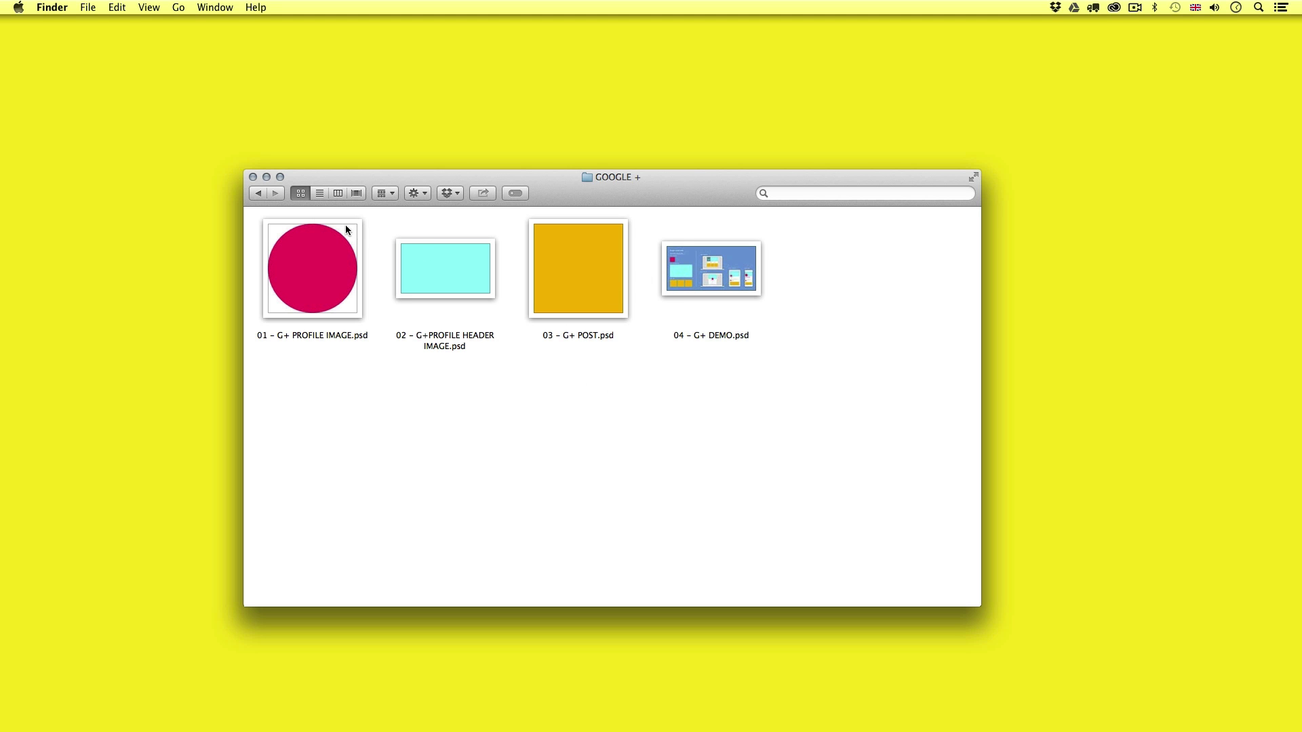
pyautogui.click(258, 194)
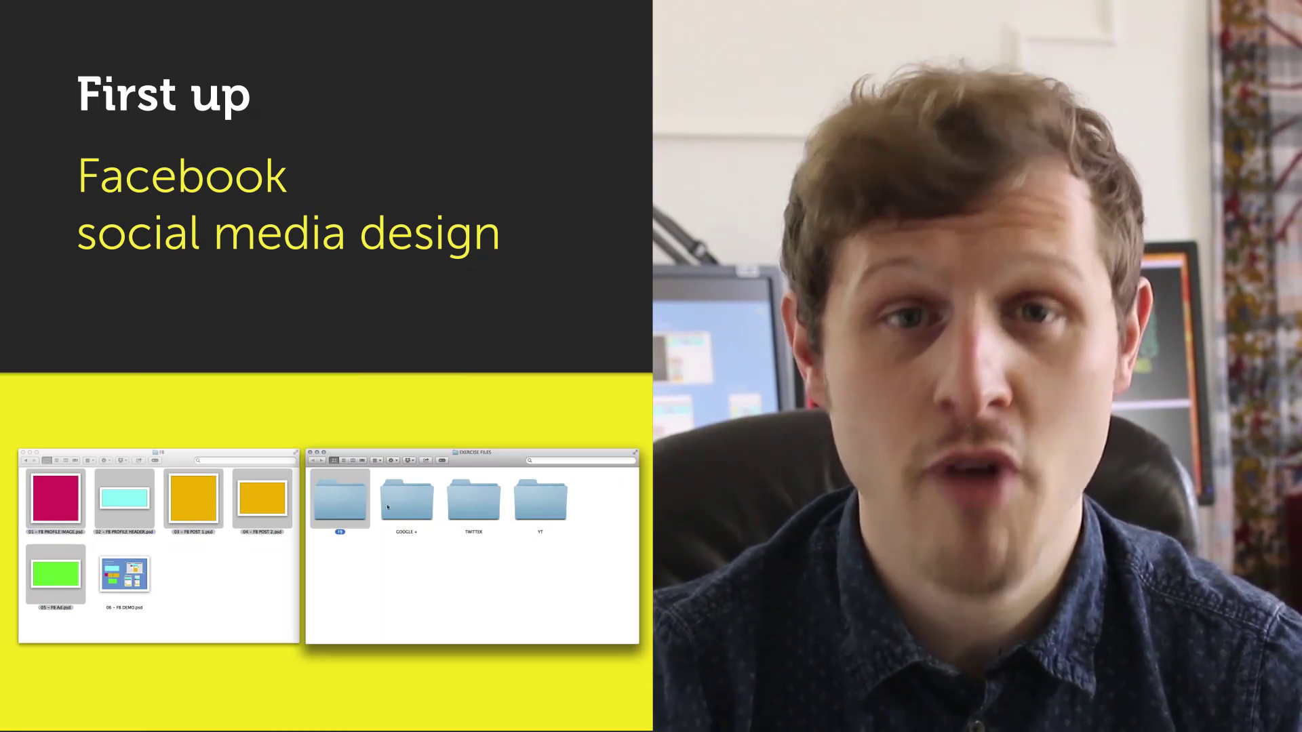
pyautogui.doubleClick(340, 499)
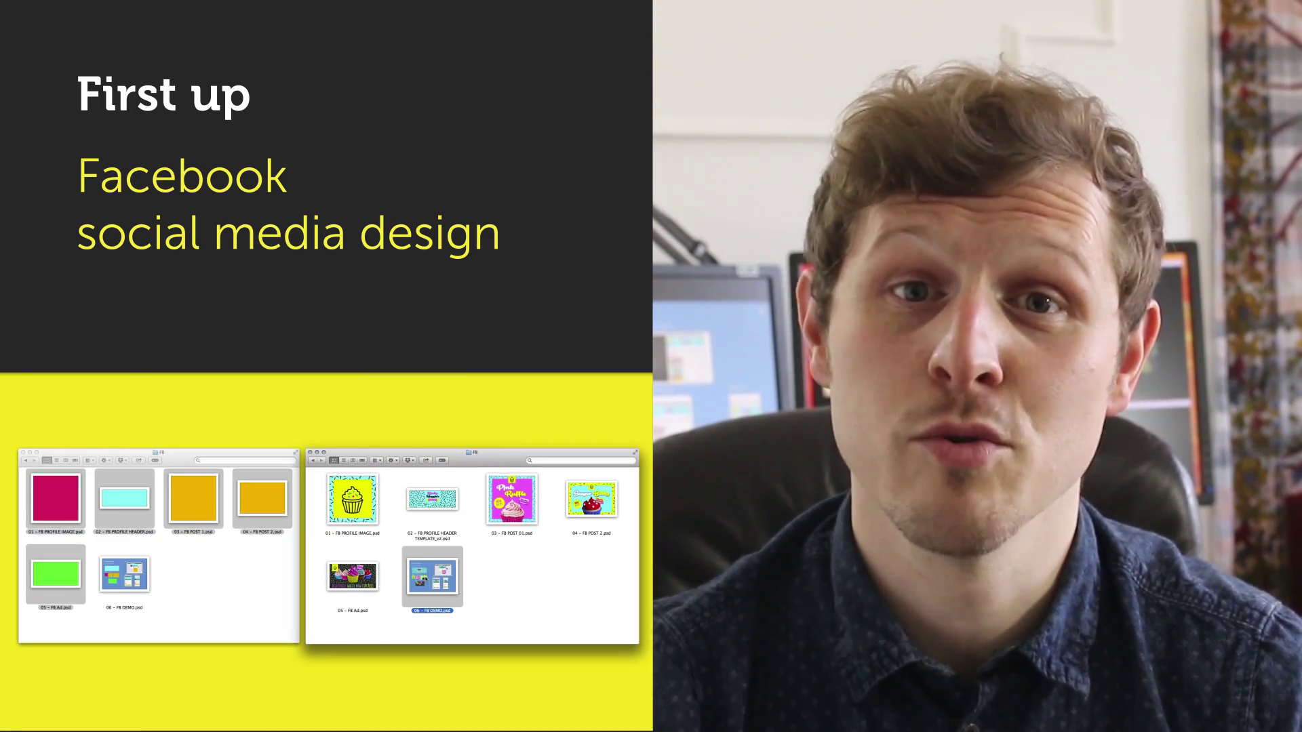